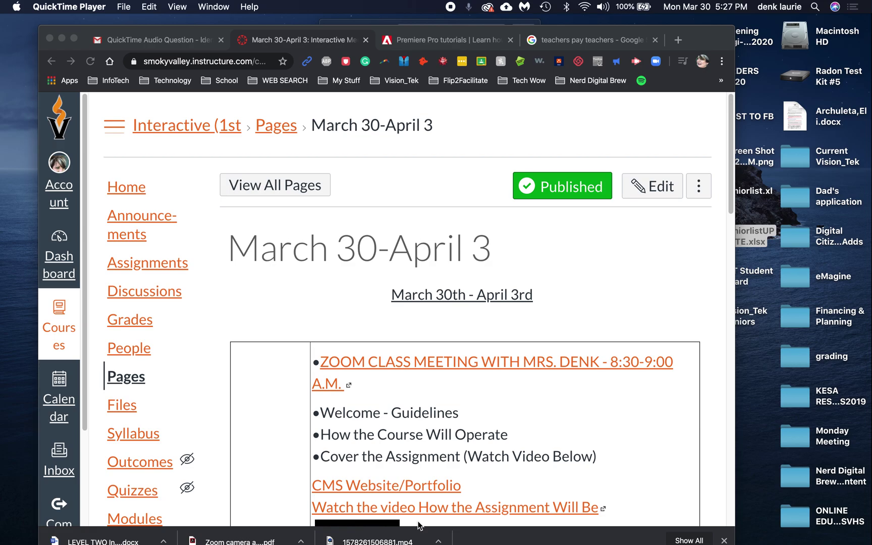
scroll(468, 403, "down", 2)
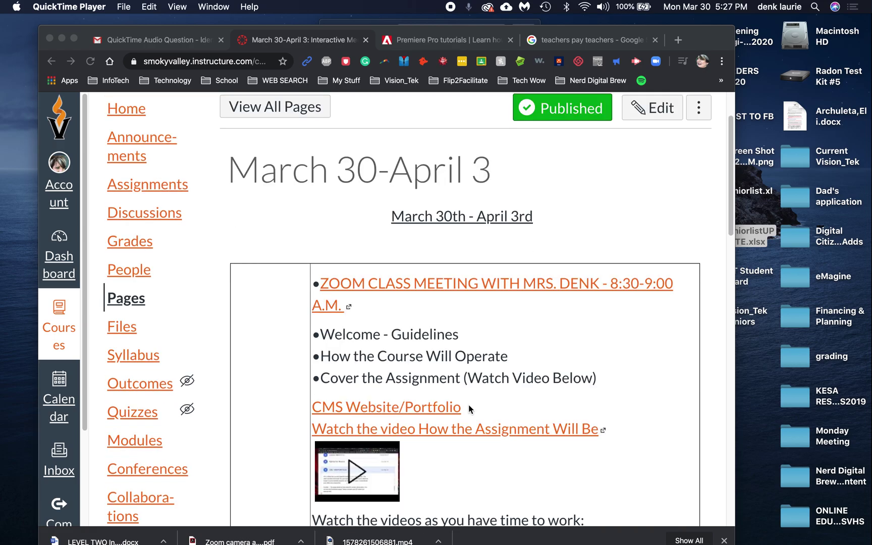
scroll(468, 404, "up", 2)
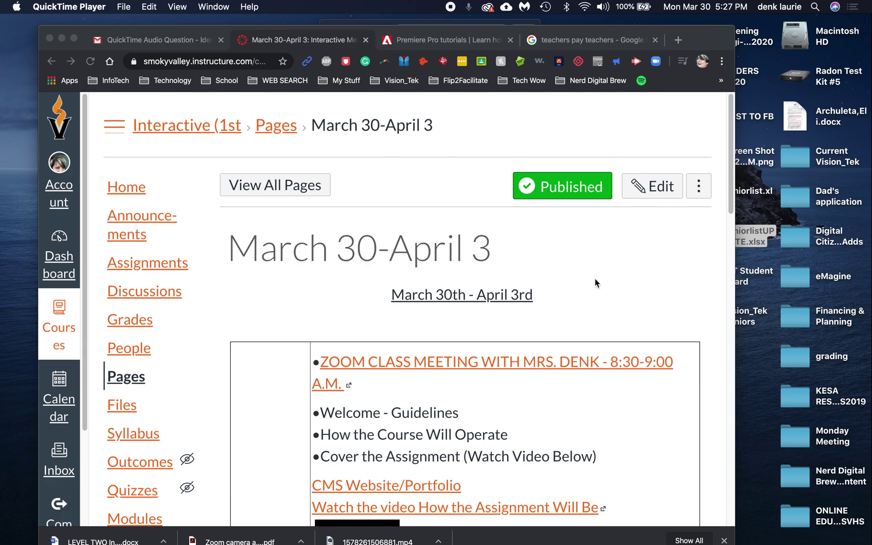
- Open the March 30-April 3 page for editing with its Edit button
left_click(660, 195)
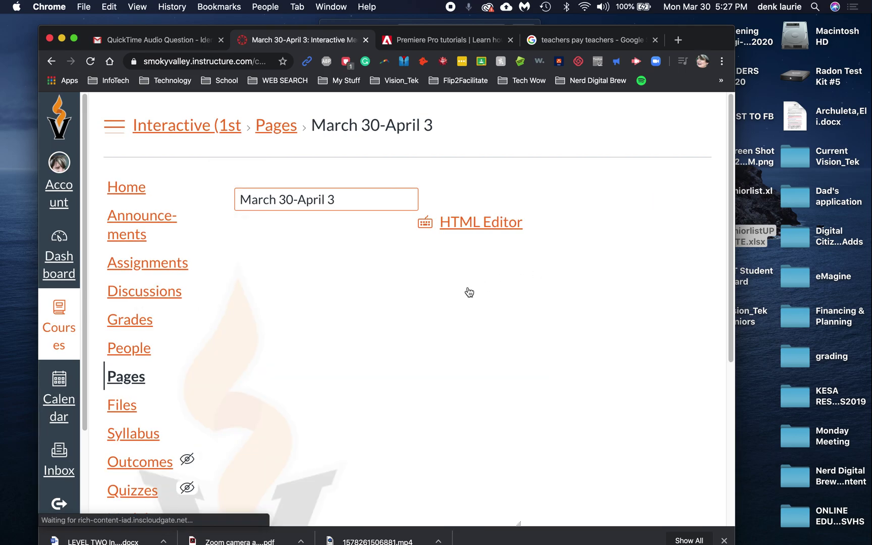
scroll(454, 370, "down", 5)
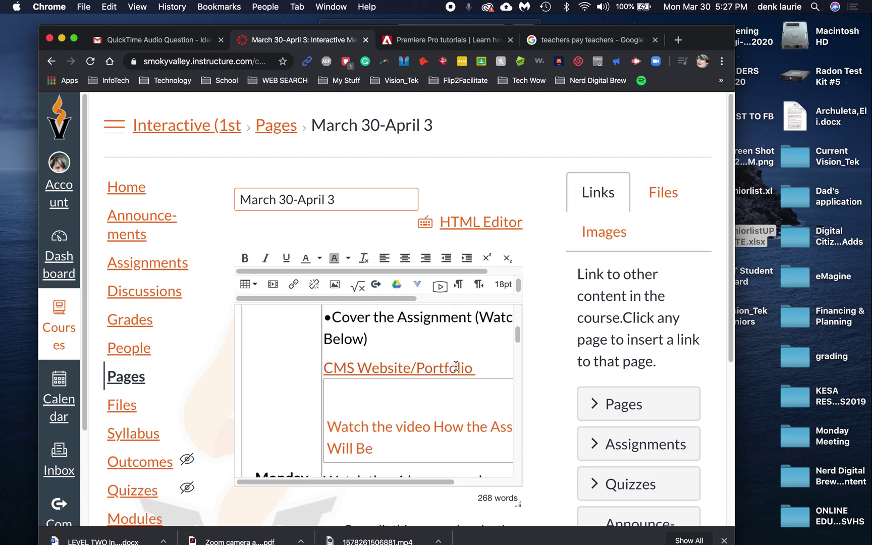
scroll(456, 366, "down", 3)
scroll(457, 367, "down", 2)
scroll(456, 366, "down", 4)
scroll(456, 364, "down", 4)
scroll(455, 363, "up", 3)
scroll(455, 363, "up", 3)
scroll(455, 363, "down", 1)
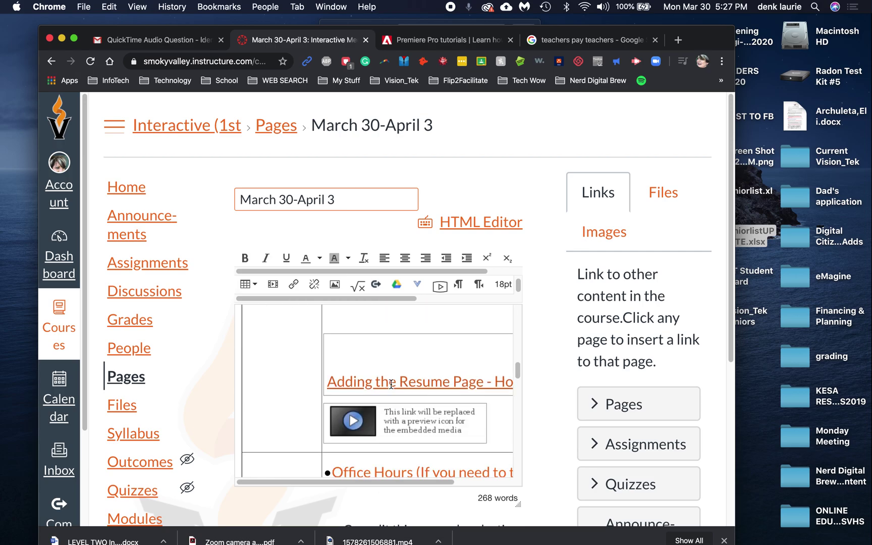
scroll(417, 415, "down", 5)
scroll(418, 416, "down", 2)
scroll(419, 410, "down", 1)
scroll(419, 409, "down", 2)
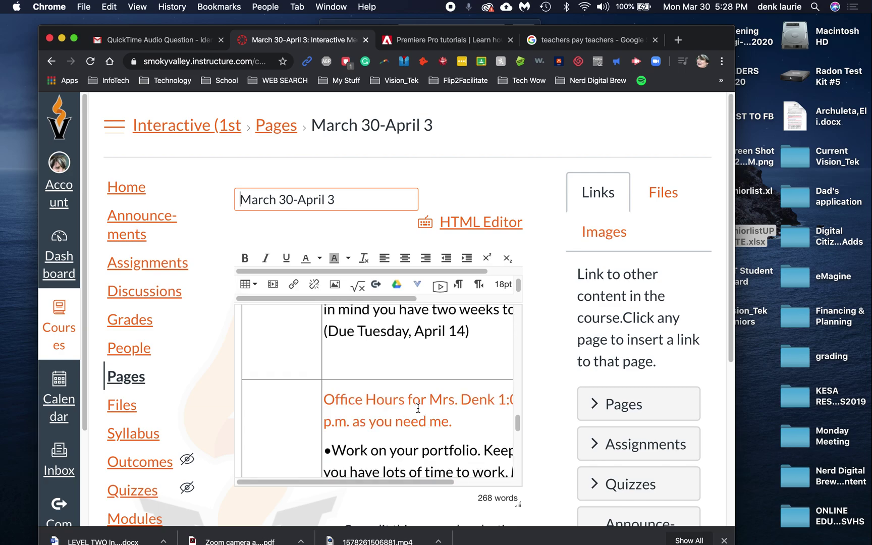
- Place the cursor on the empty Wednesday line and open the Record/Upload Media window
left_click(343, 353)
scroll(399, 337, "up", 1)
scroll(397, 337, "up", 2)
scroll(397, 340, "down", 1)
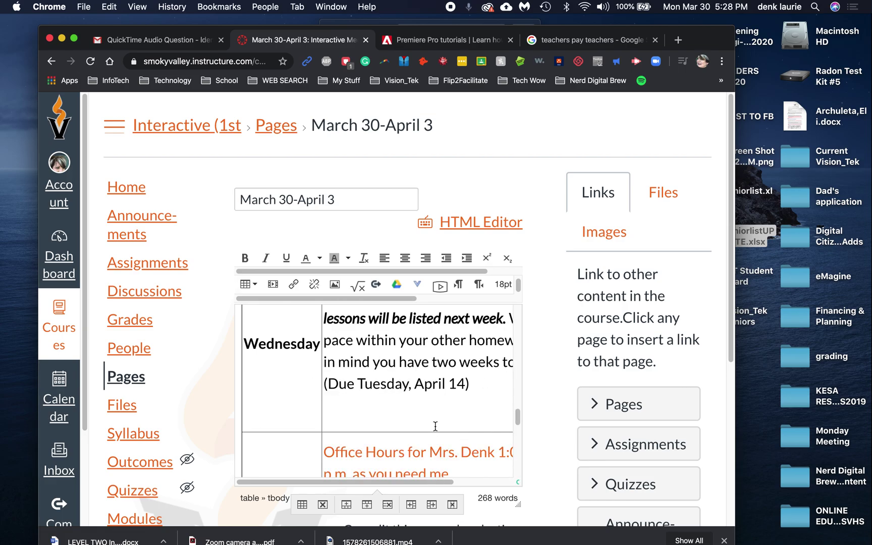
left_click(446, 413)
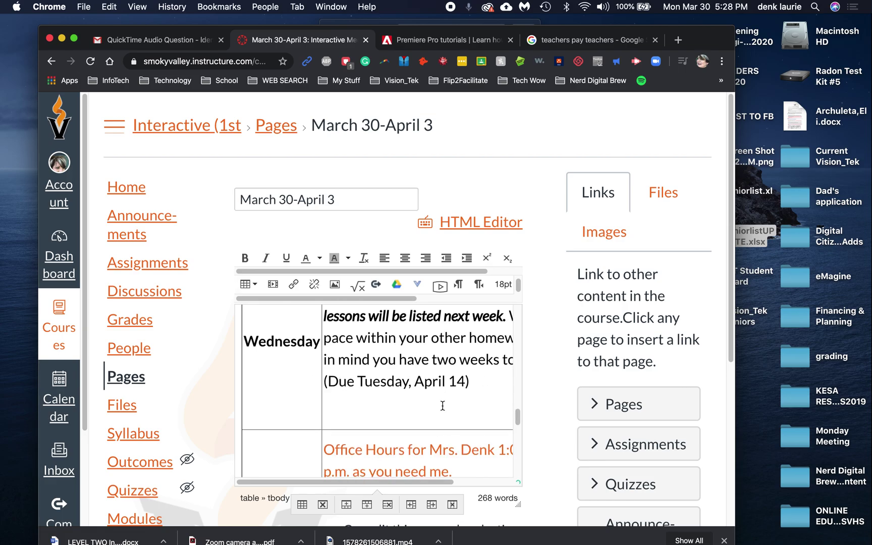
scroll(423, 404, "down", 1)
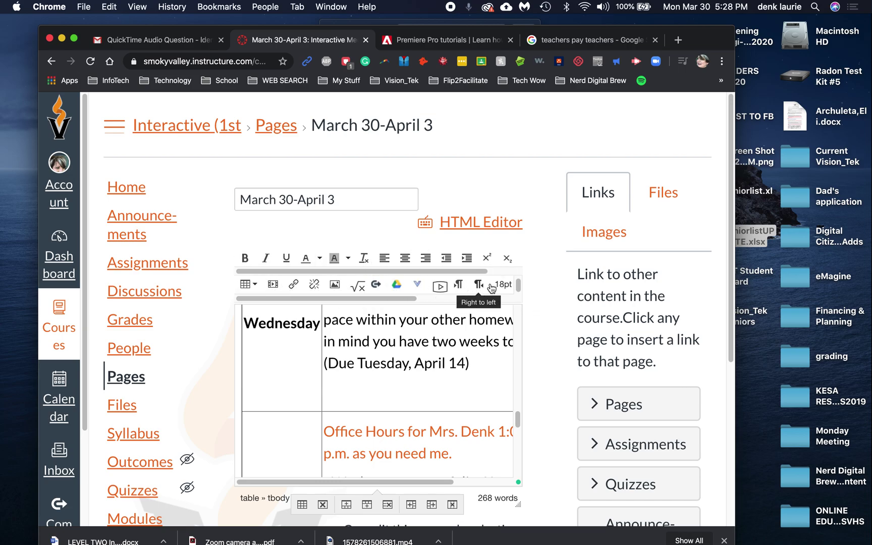
left_click(440, 287)
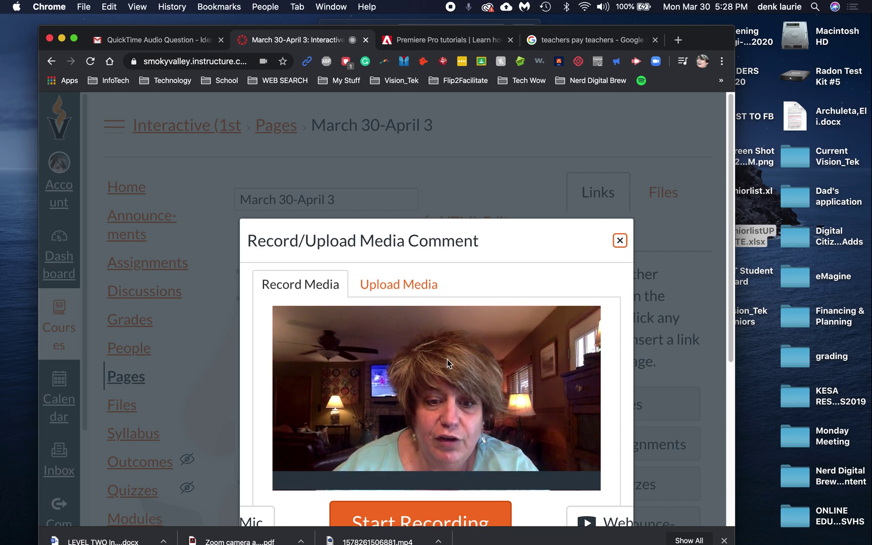
scroll(455, 437, "down", 1)
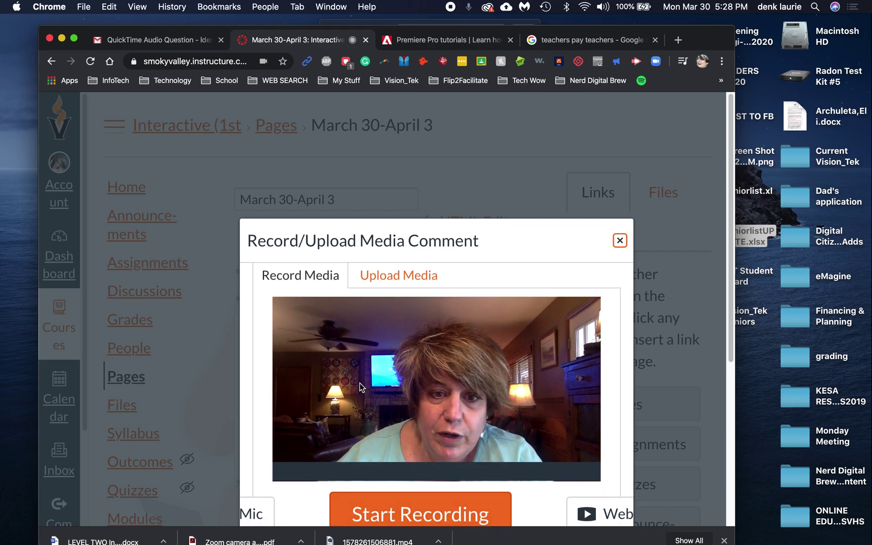
- Switch the media window to its Upload Media option
left_click(391, 282)
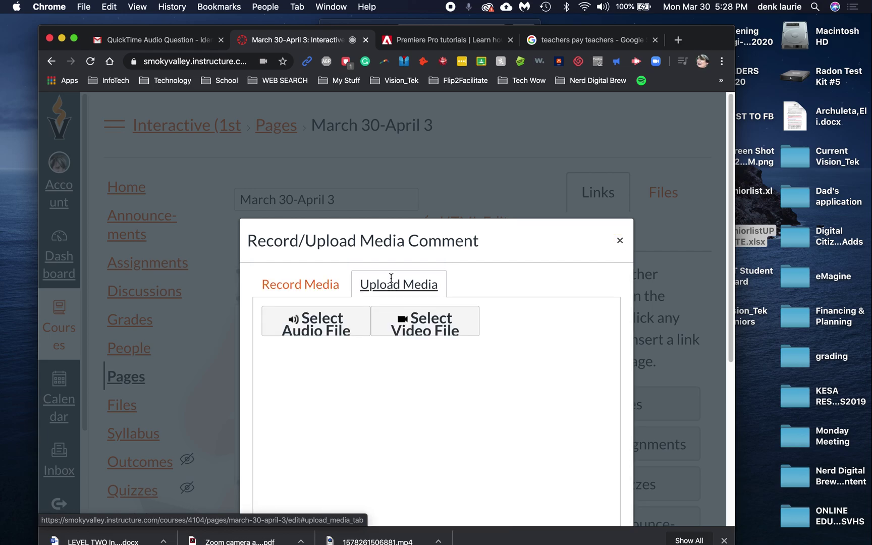
scroll(368, 342, "down", 3)
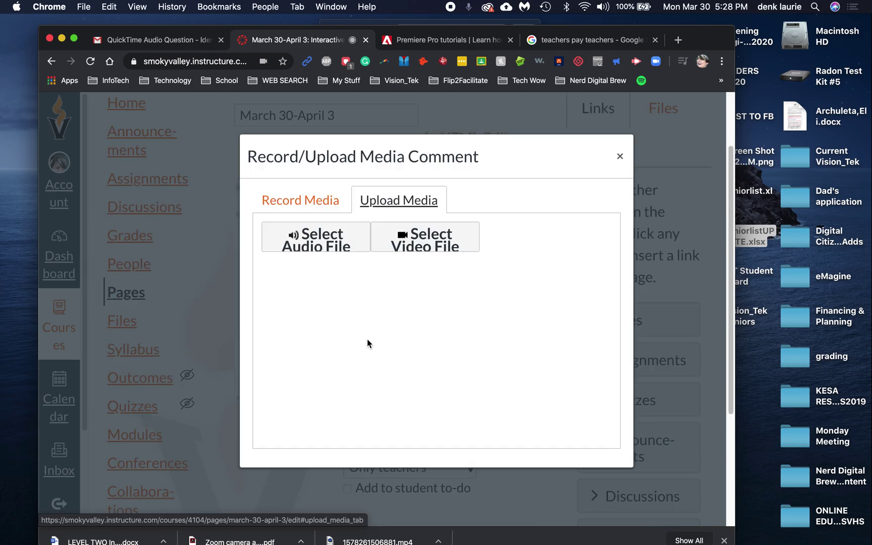
left_click(427, 248)
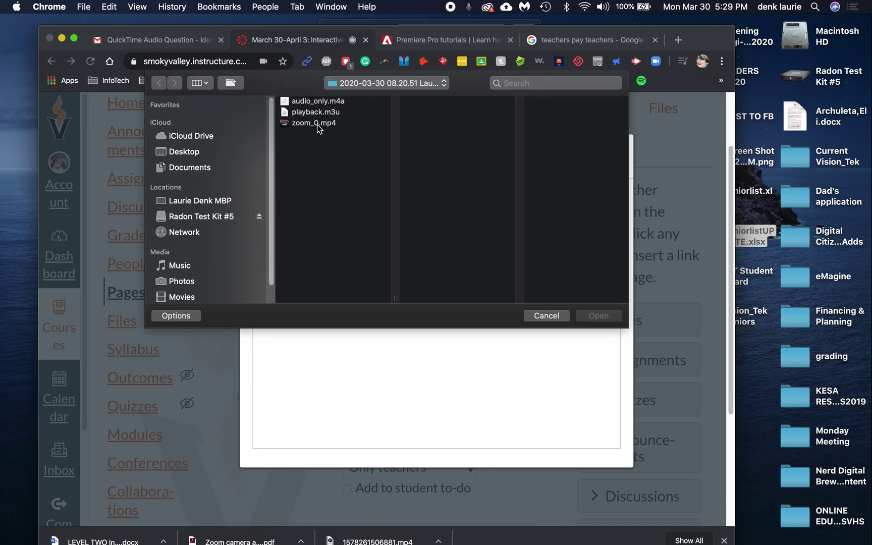
left_click(234, 216)
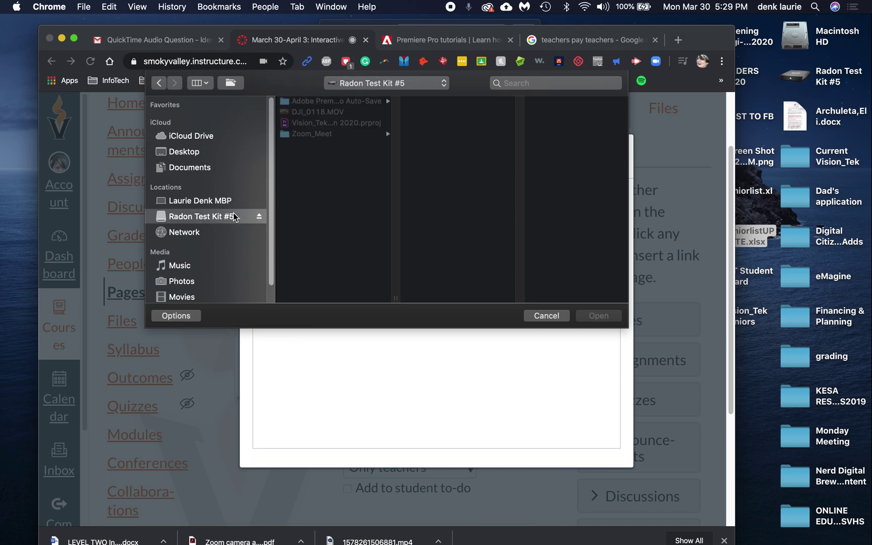
left_click(334, 135)
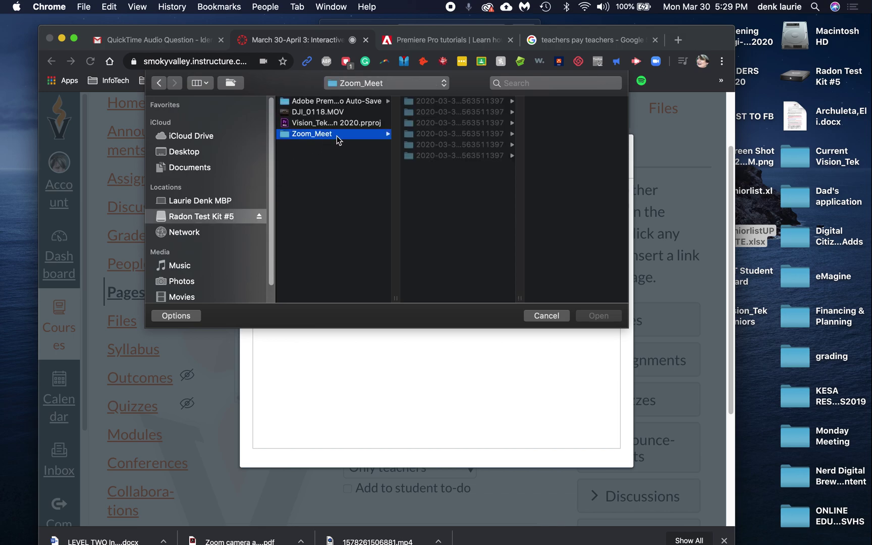
left_click(420, 111)
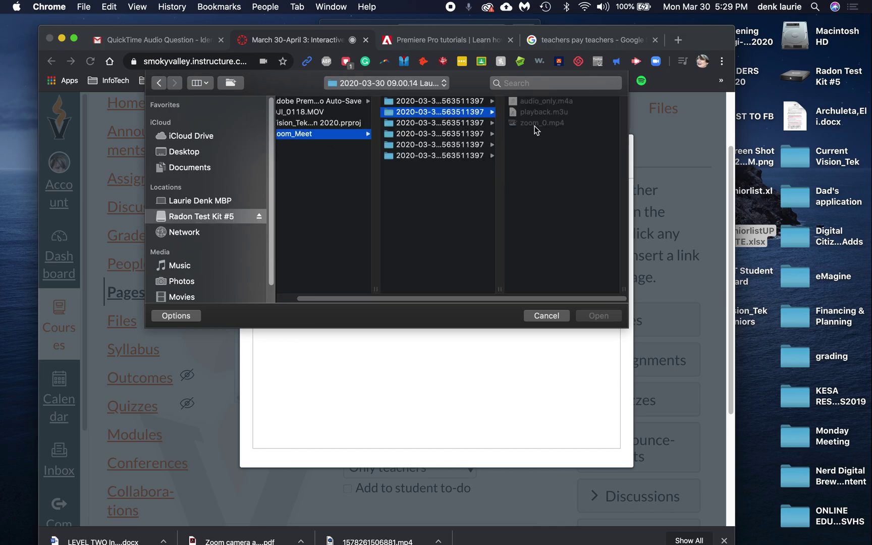
left_click(535, 124)
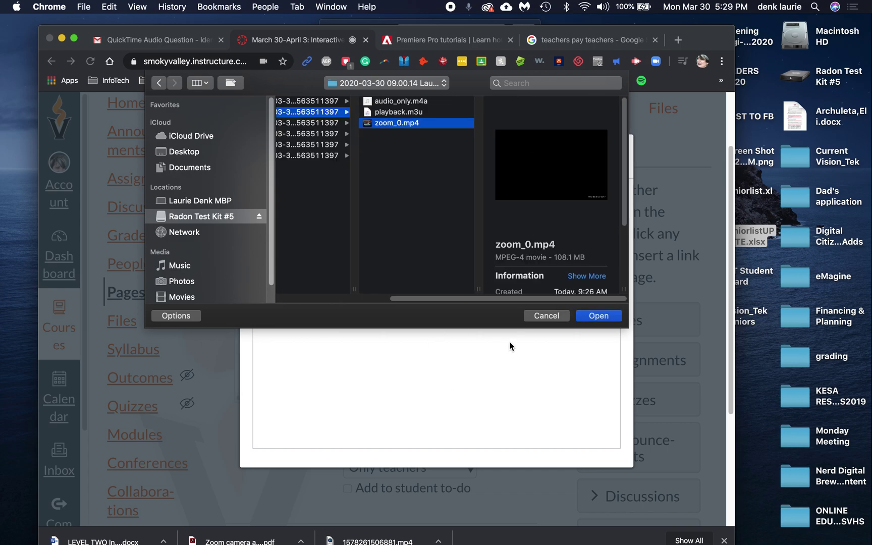
left_click(546, 317)
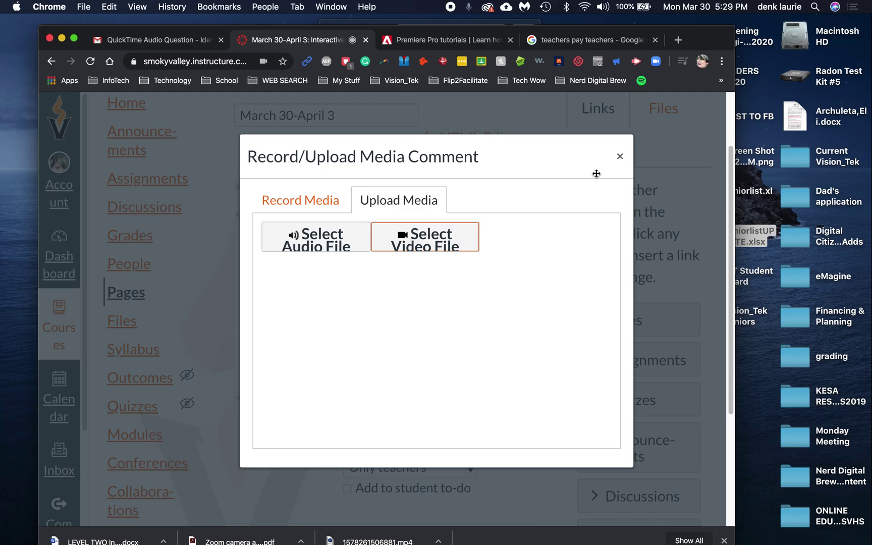
- Close the media window without inserting the video and save the March 30-April 3 page
left_click(621, 157)
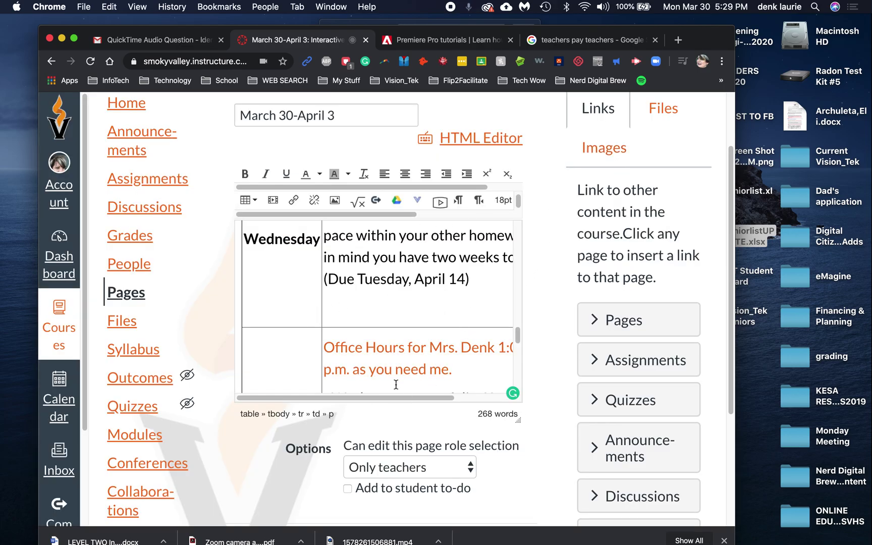
scroll(547, 415, "down", 5)
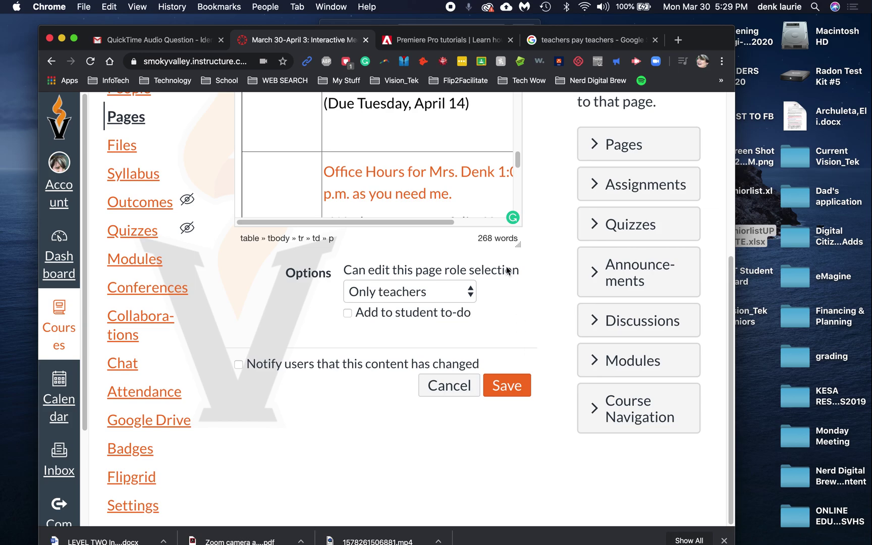
left_click(508, 386)
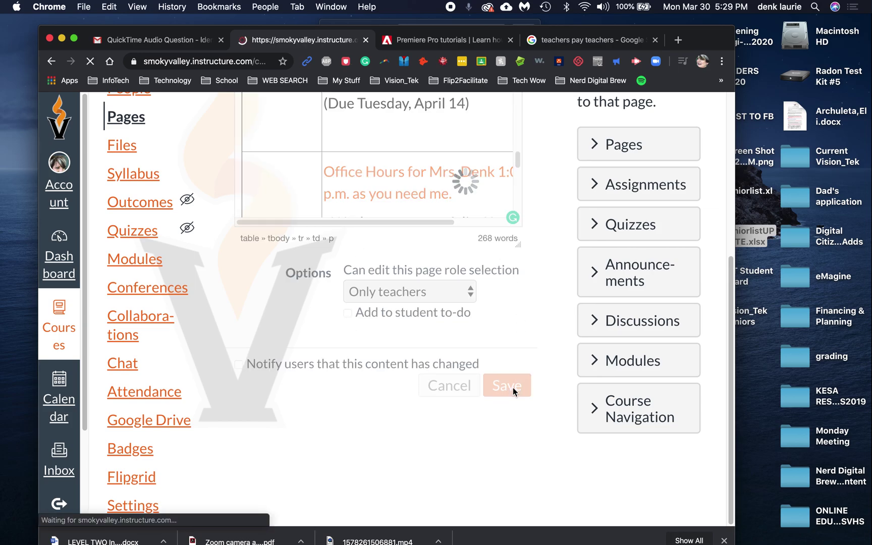